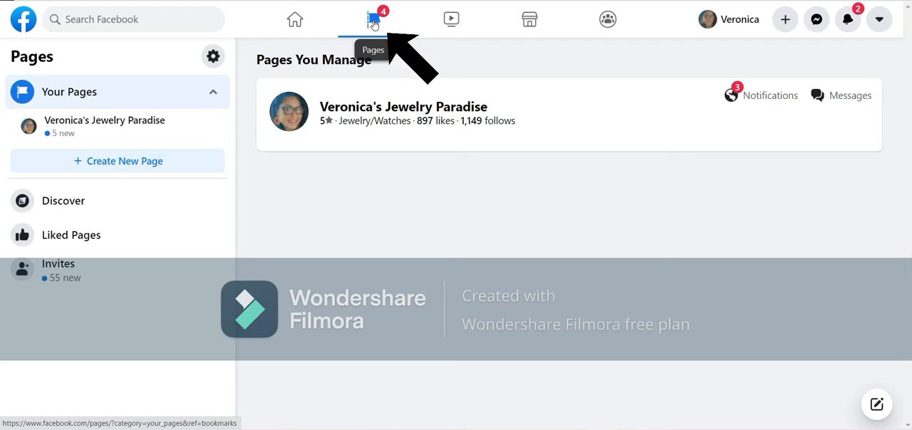
# Start creating a new Page from the managed Pages area and show its mobile preview
pyautogui.click(373, 20)
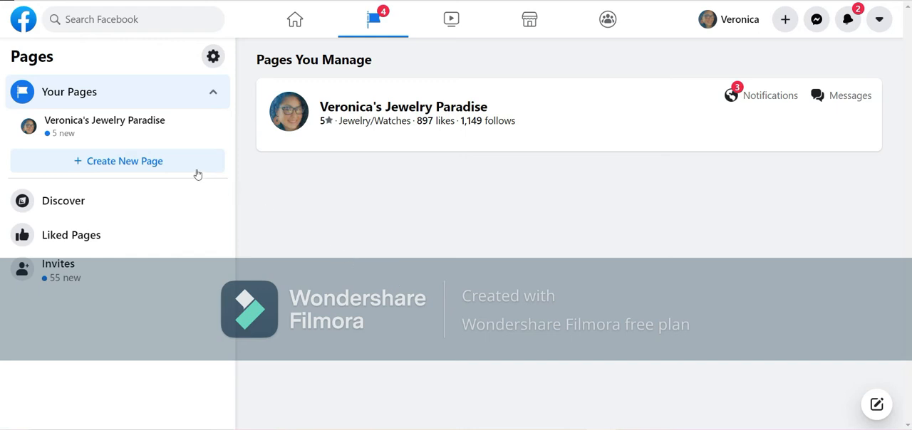
pyautogui.click(128, 162)
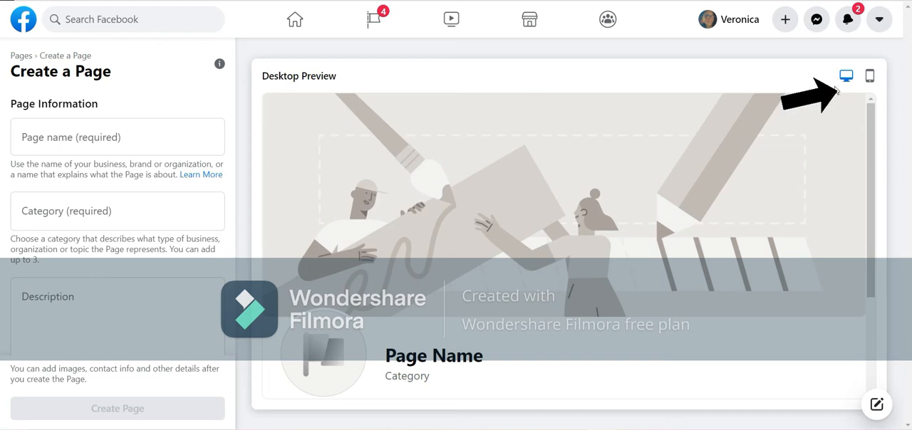
pyautogui.click(869, 76)
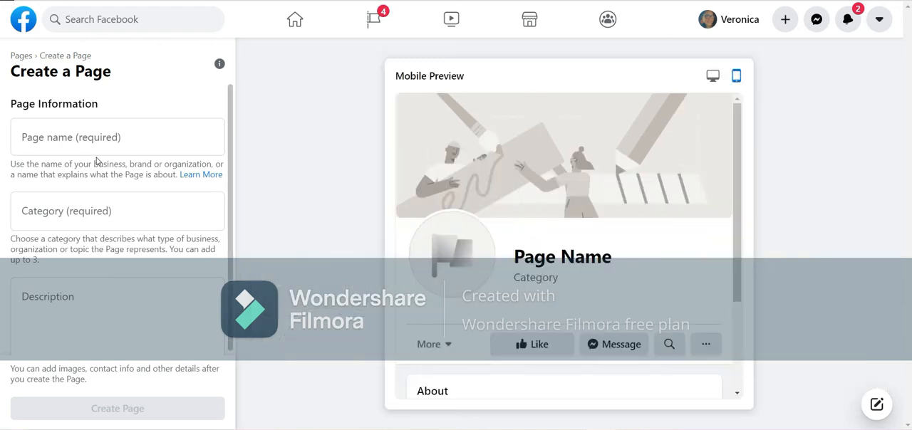
# Name the Page with the owner's first name in possessive form plus "Training, Tips and Tricks", and switch to the desktop preview
pyautogui.click(66, 136)
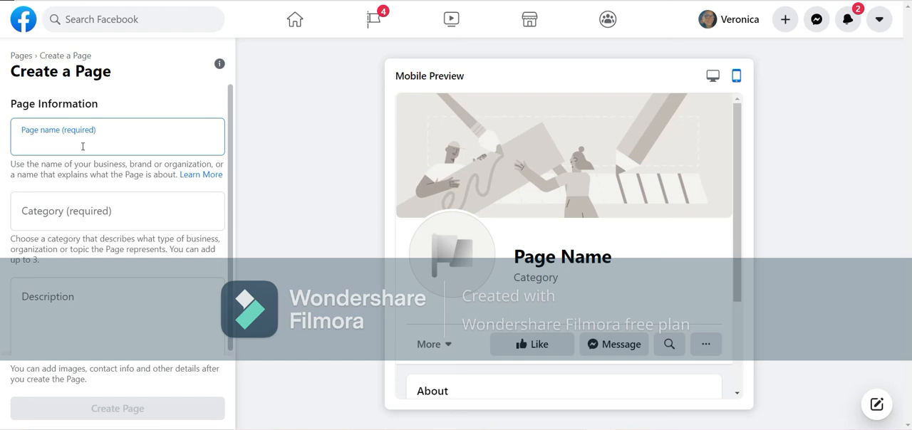
pyautogui.write('Veronic')
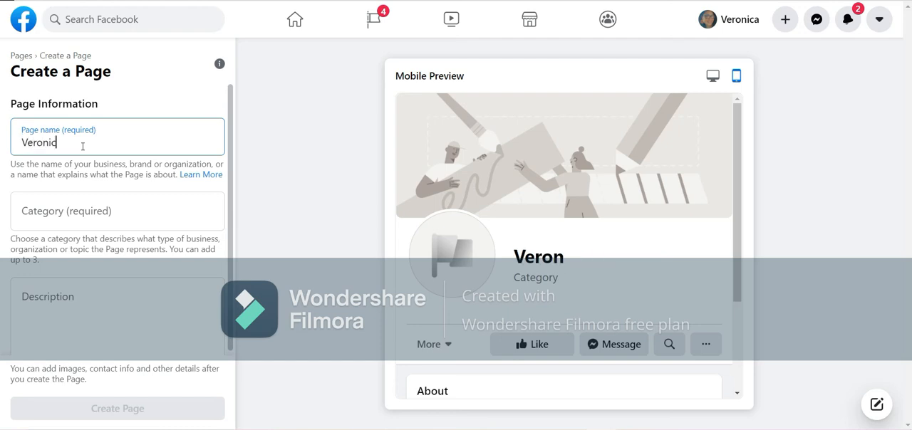
pyautogui.write("a's Training an")
pyautogui.press('BackSpace')
pyautogui.press('BackSpace')
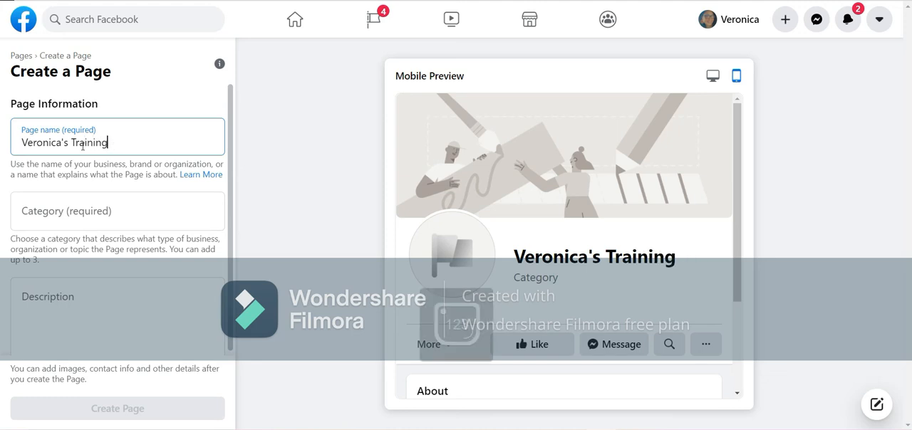
pyautogui.write(', Tips')
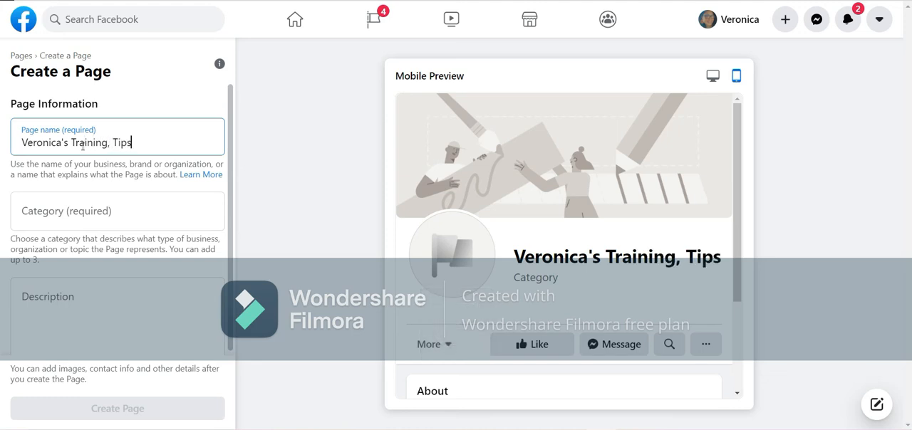
pyautogui.write(' amd Tricks')
pyautogui.press('BackSpace')
pyautogui.press('BackSpace')
pyautogui.press('BackSpace')
pyautogui.press('BackSpace')
pyautogui.press('BackSpace')
pyautogui.press('BackSpace')
pyautogui.press('BackSpace')
pyautogui.press('BackSpace')
pyautogui.press('BackSpace')
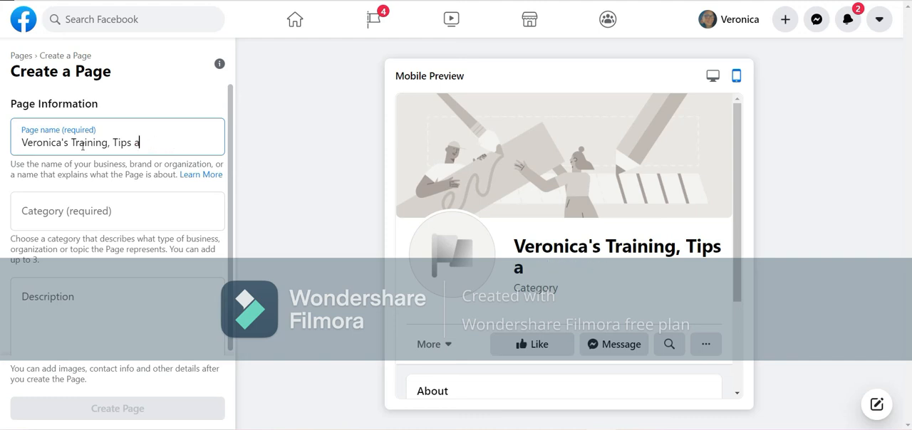
pyautogui.write('nd Trips')
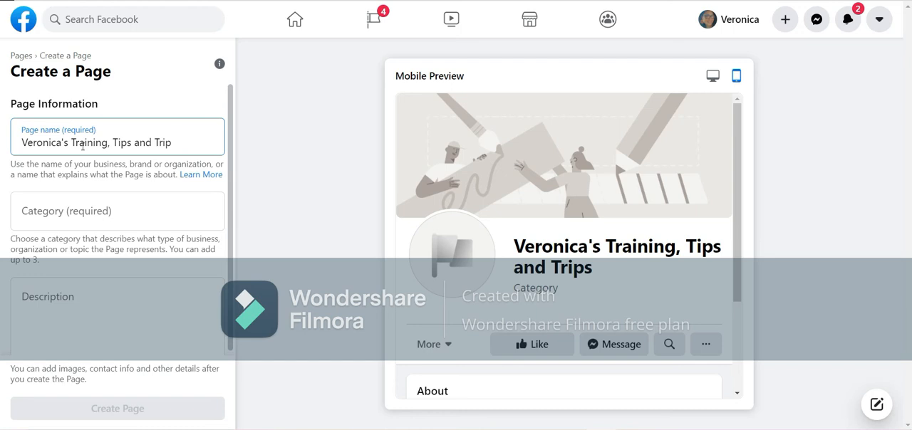
pyautogui.press('BackSpace')
pyautogui.press('BackSpace')
pyautogui.press('BackSpace')
pyautogui.write('icks')
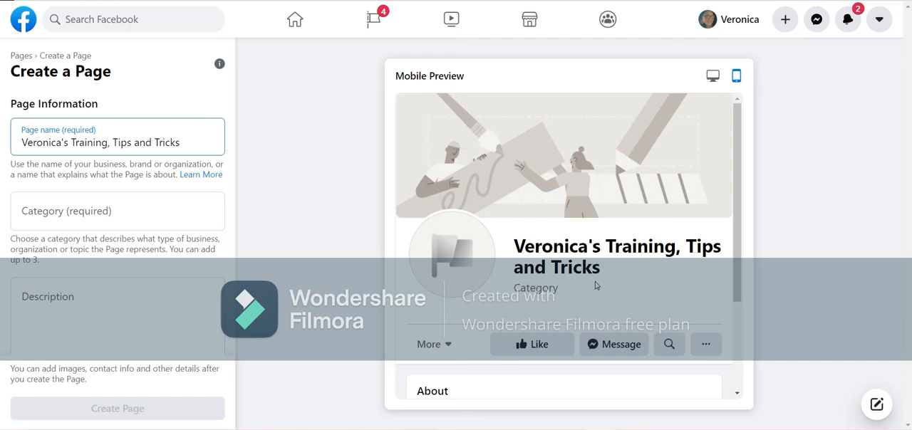
pyautogui.click(712, 76)
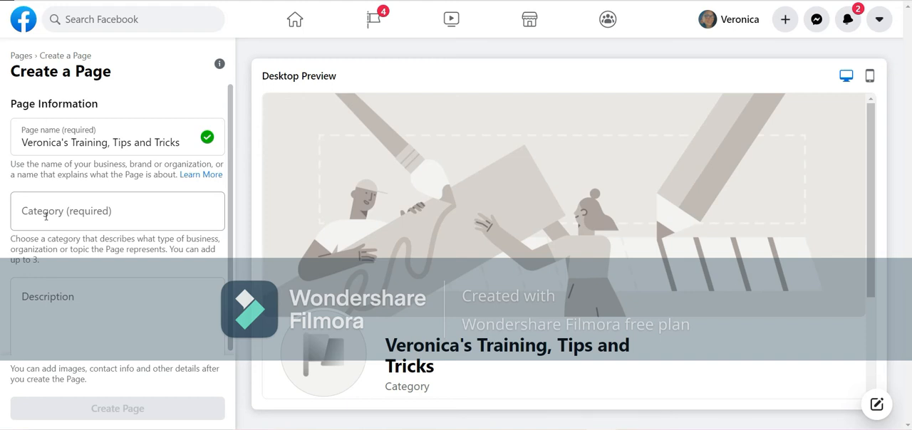
# Set Education as the Page's first category
pyautogui.click(138, 220)
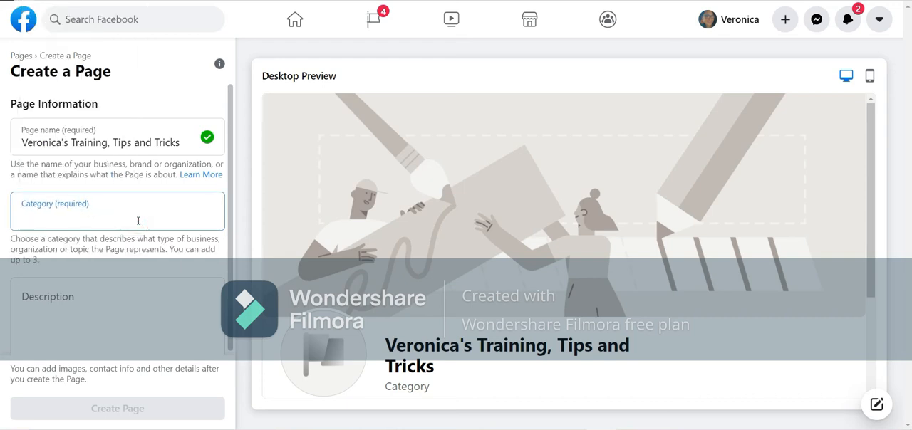
pyautogui.write('Education')
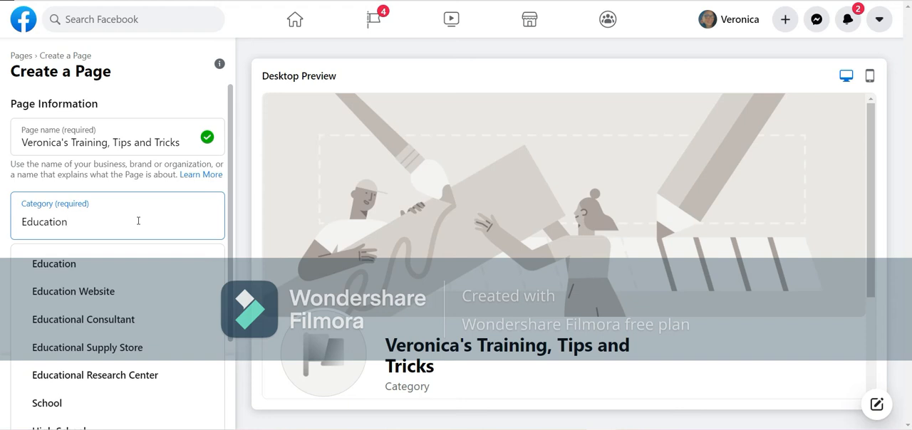
pyautogui.click(138, 221)
pyautogui.click(138, 220)
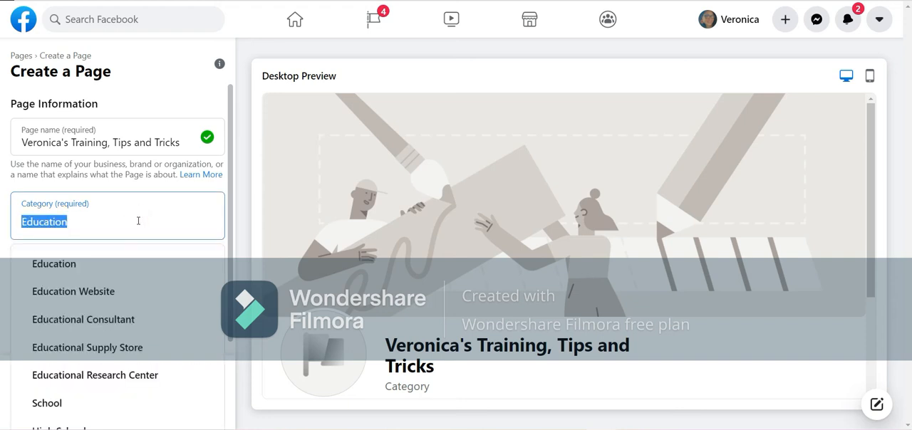
pyautogui.press('BackSpace')
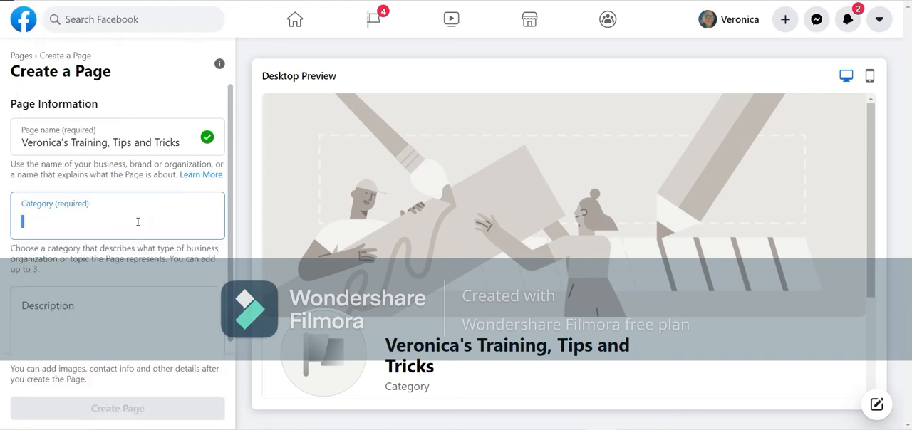
pyautogui.write('Education')
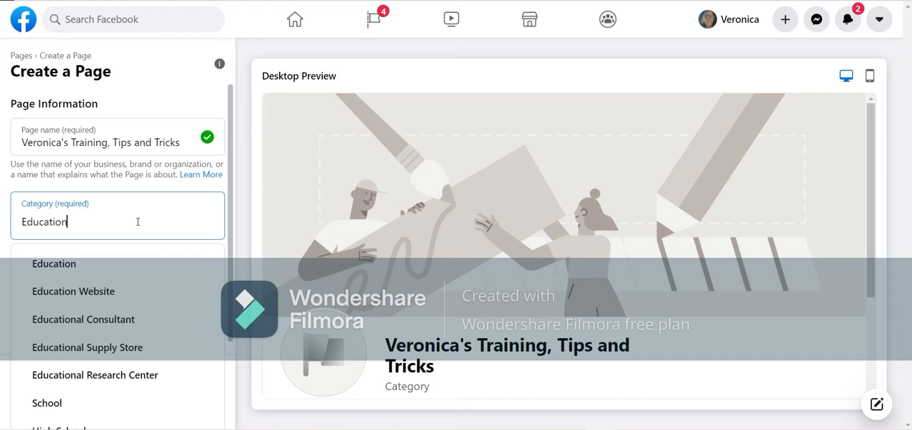
pyautogui.click(193, 267)
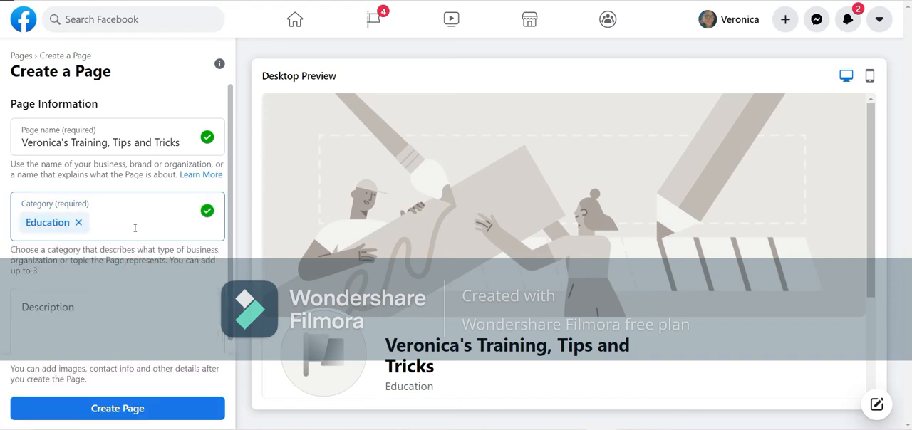
# Add Shopping & Retail and Not a Business as the Page's second and third categories
pyautogui.write('Shop')
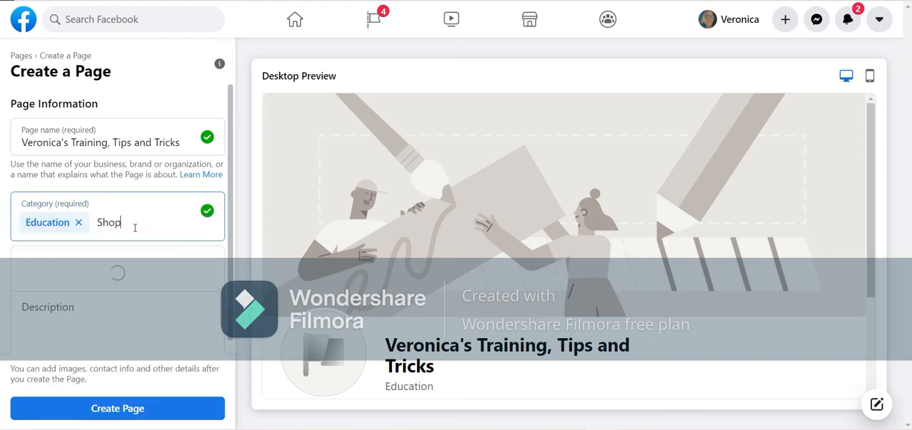
pyautogui.click(121, 265)
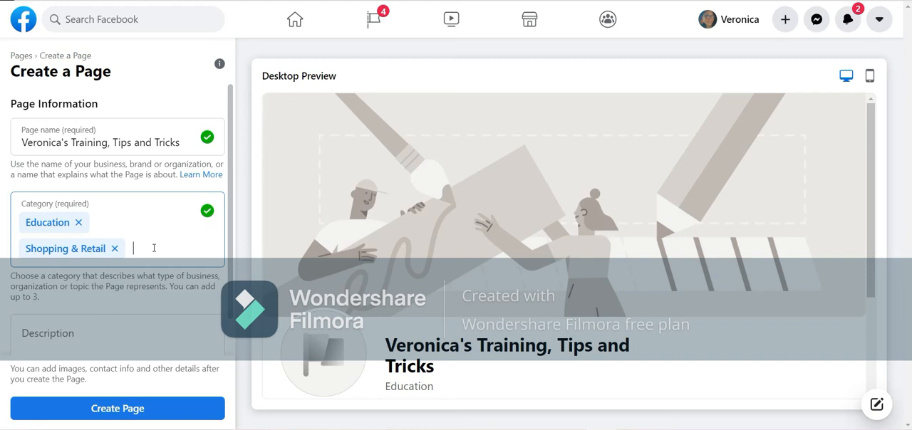
pyautogui.write('a')
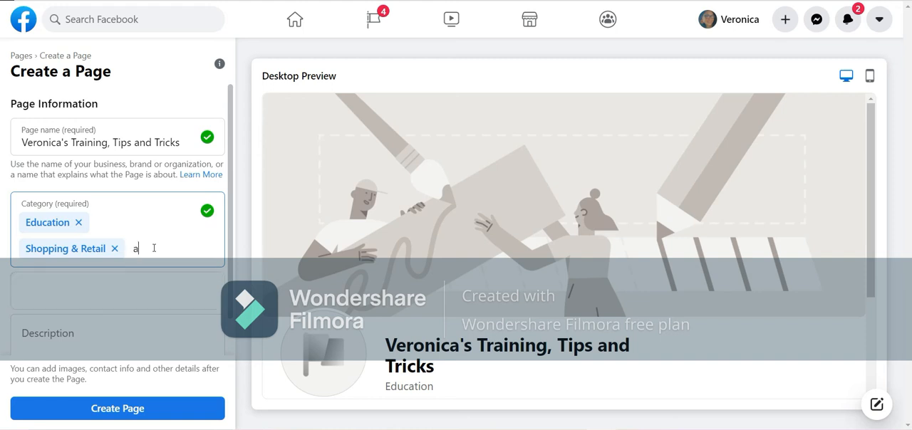
pyautogui.scroll(-2, 145, 327)
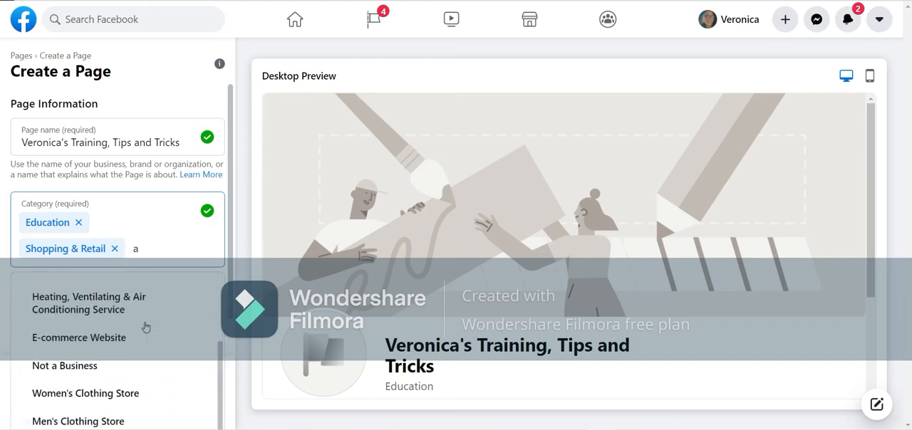
pyautogui.click(102, 366)
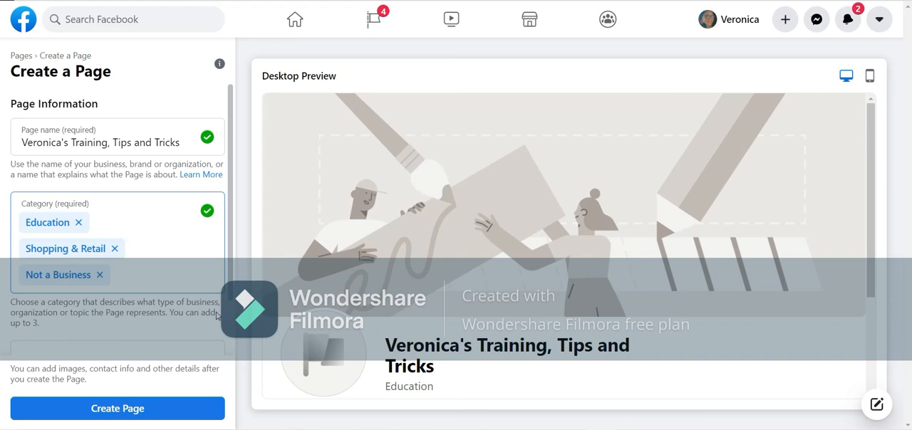
# Begin the Page description with "I am" followed by the owner's first name and a comma
pyautogui.scroll(-1, 217, 315)
pyautogui.click(118, 307)
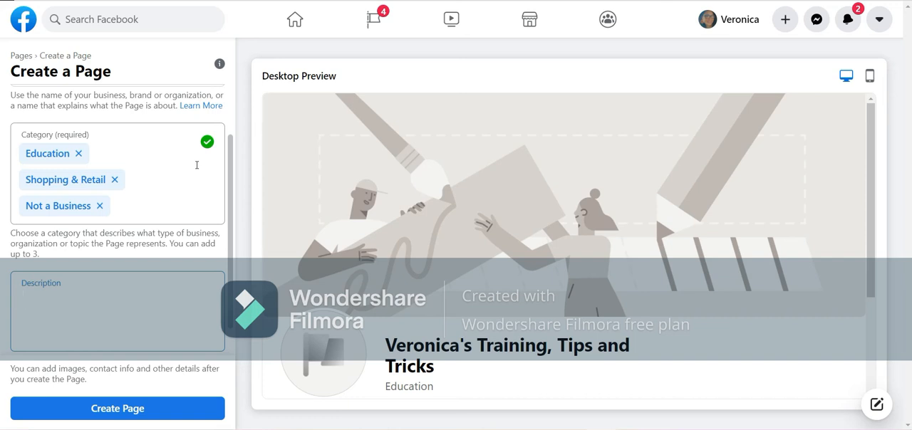
pyautogui.write('I m Veronica')
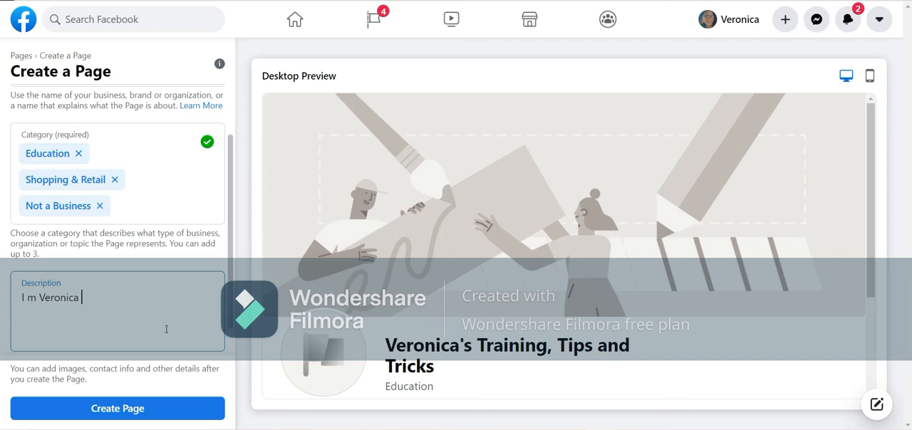
pyautogui.click(86, 297)
pyautogui.click(32, 299)
pyautogui.write('a')
pyautogui.click(88, 299)
pyautogui.write(',')
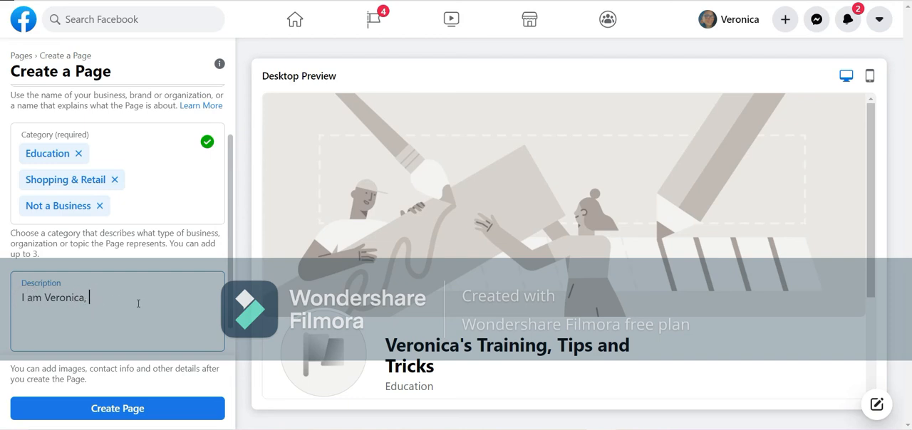
pyautogui.write(' I provi')
# Replace the comma after the name with a period and continue the description with "This is page for training"
pyautogui.press('BackSpace')
pyautogui.press('BackSpace')
pyautogui.press('BackSpace')
pyautogui.press('BackSpace')
pyautogui.press('BackSpace')
pyautogui.press('BackSpace')
pyautogui.press('BackSpace')
pyautogui.write('. This is apge')
pyautogui.press('BackSpace')
pyautogui.press('BackSpace')
pyautogui.press('BackSpace')
pyautogui.press('BackSpace')
pyautogui.press('BackSpace')
pyautogui.write('page for training')
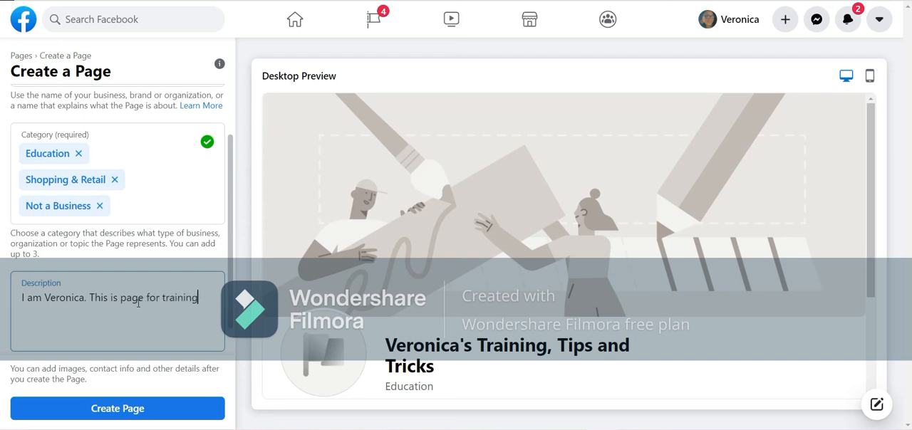
pyautogui.write('. I go live M-F at 8;))')
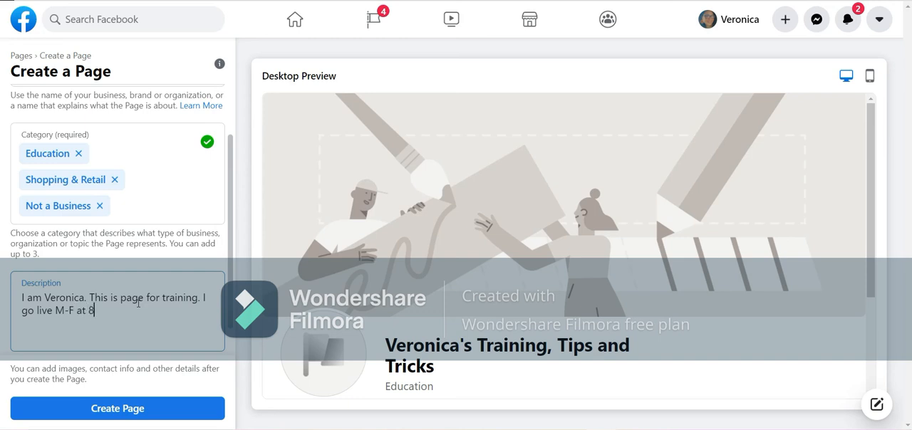
# Extend the description with the live schedule sentence "I go live M-F at 8:00PM EST."
pyautogui.press('BackSpace')
pyautogui.press('BackSpace')
pyautogui.write('00PM EST.')
pyautogui.click(97, 310)
pyautogui.press('BackSpace')
pyautogui.write(':')
pyautogui.click(171, 311)
pyautogui.write('Checkou')
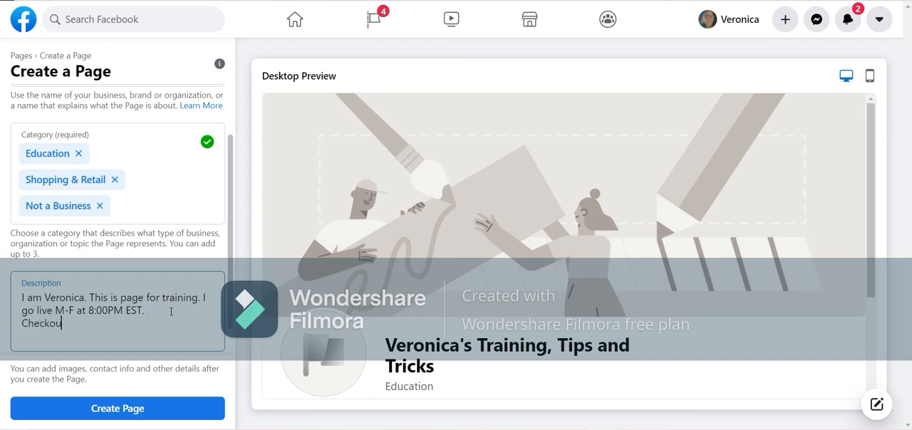
pyautogui.write('t my website www.')
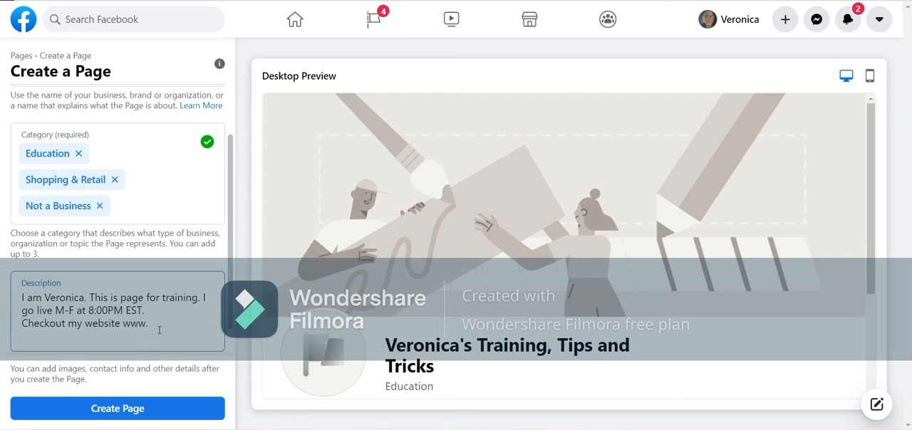
pyautogui.scroll(-1, 173, 338)
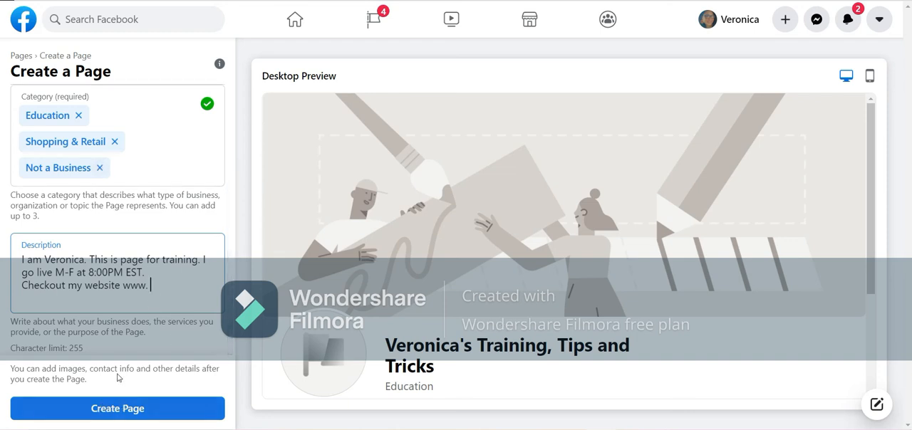
# Examine the Page's header and About section in the desktop and mobile previews
pyautogui.scroll(-3, 533, 333)
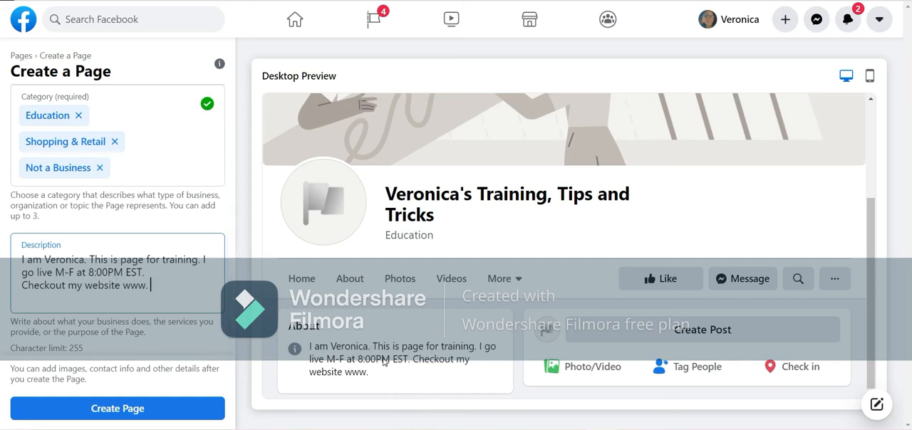
pyautogui.click(869, 75)
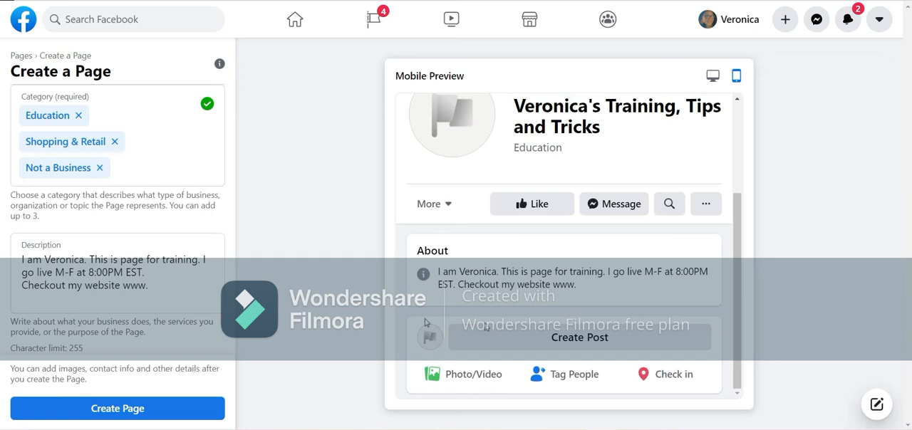
pyautogui.scroll(2, 545, 212)
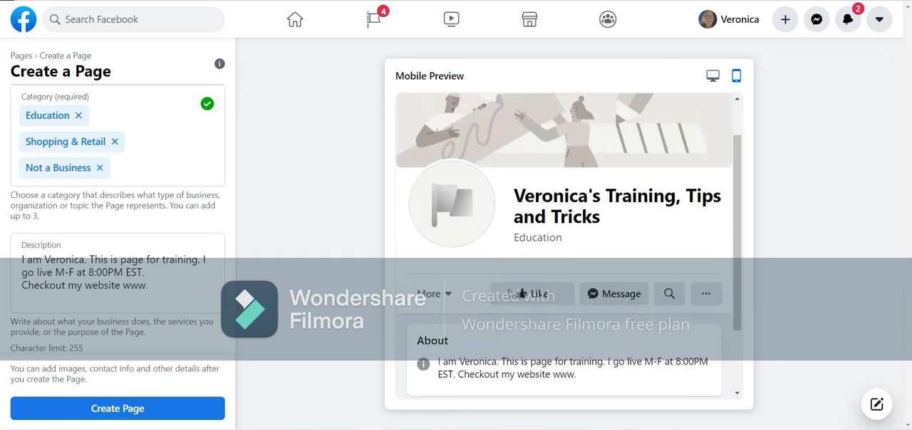
pyautogui.scroll(-2, 508, 292)
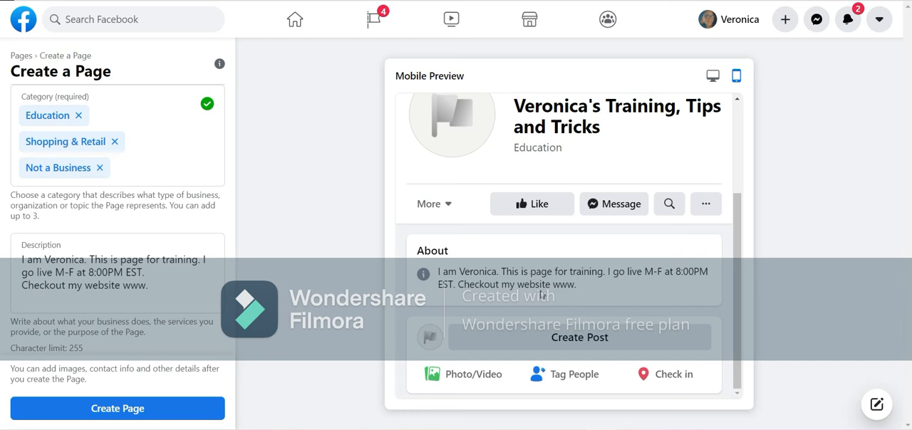
pyautogui.scroll(2, 541, 295)
pyautogui.scroll(-2, 542, 294)
pyautogui.scroll(2, 492, 275)
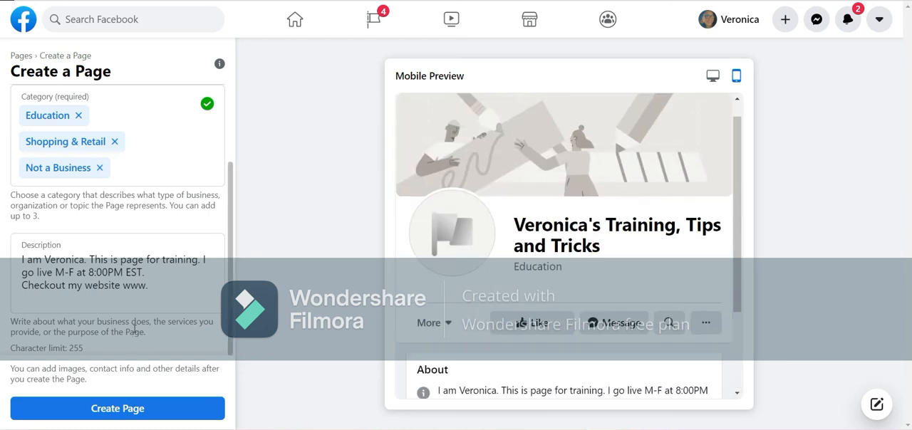
# Create the Page from the entered name, categories and description, and dismiss the creation notice
pyautogui.click(132, 408)
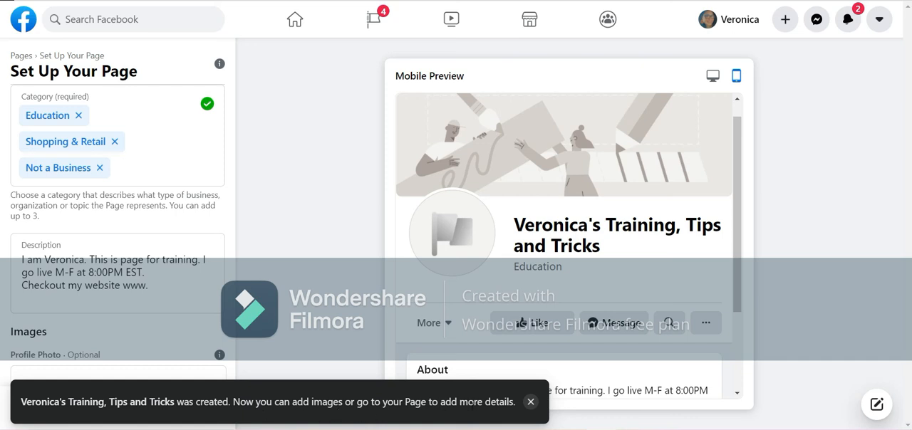
pyautogui.click(531, 402)
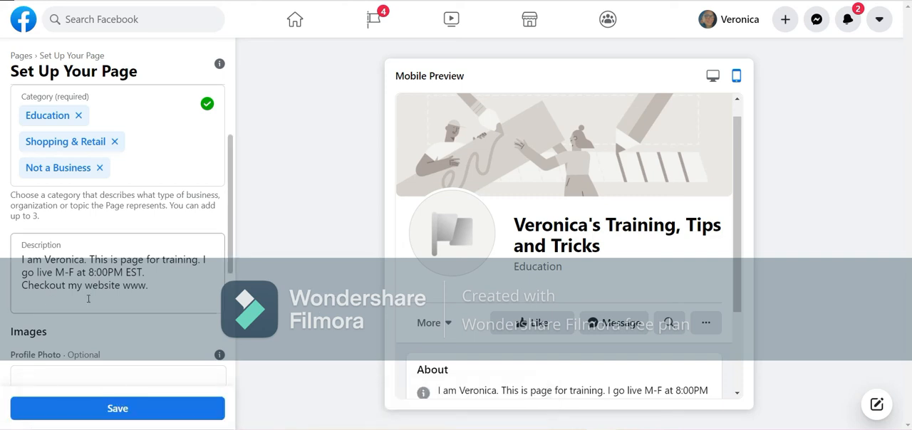
pyautogui.scroll(-2, 89, 299)
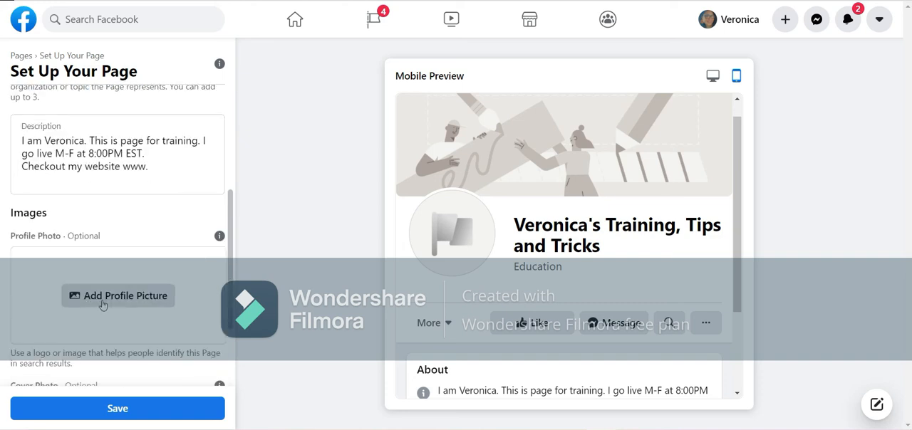
pyautogui.scroll(-2, 114, 229)
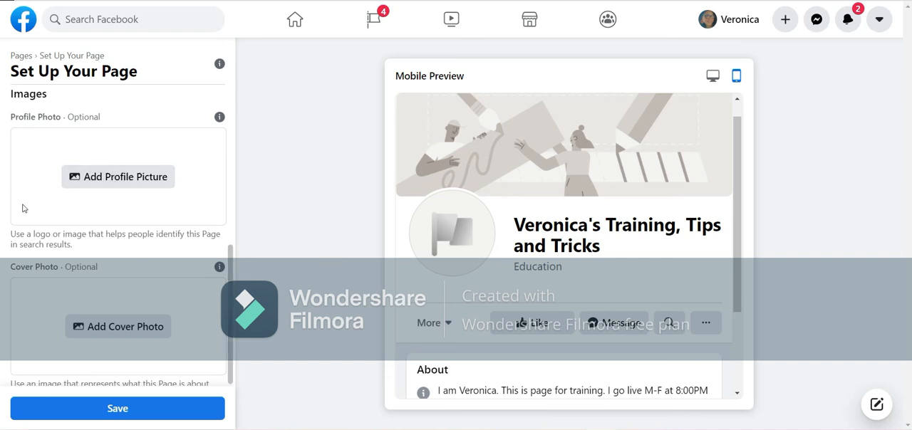
pyautogui.click(125, 173)
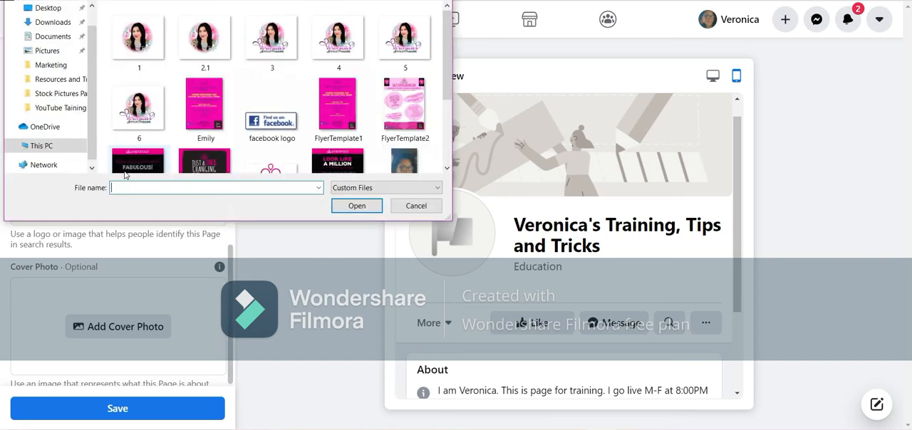
pyautogui.click(53, 14)
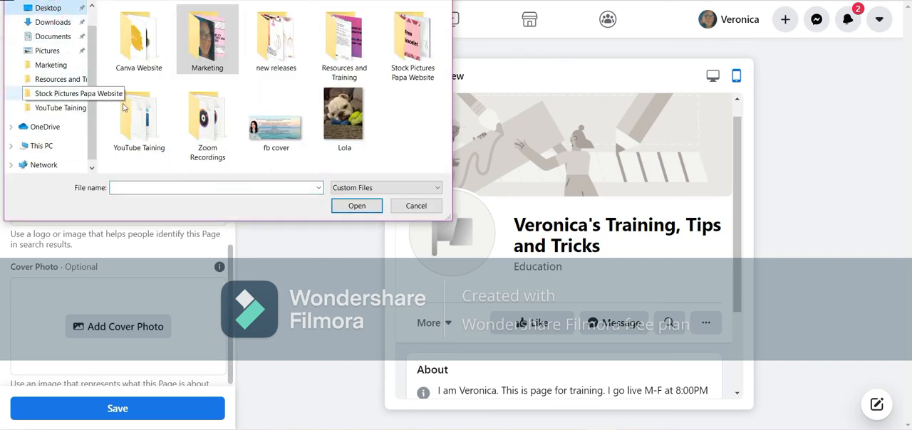
pyautogui.doubleClick(142, 120)
pyautogui.click(138, 42)
pyautogui.click(356, 206)
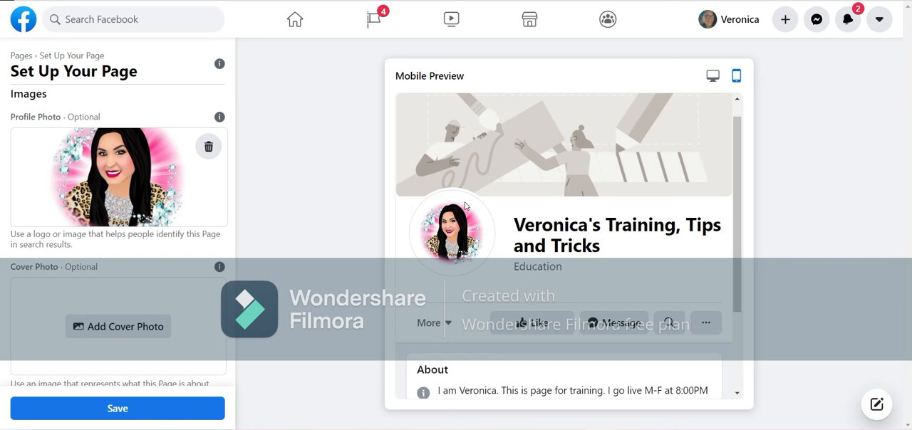
# Upload the image file Cover as the Page's cover photo
pyautogui.click(131, 326)
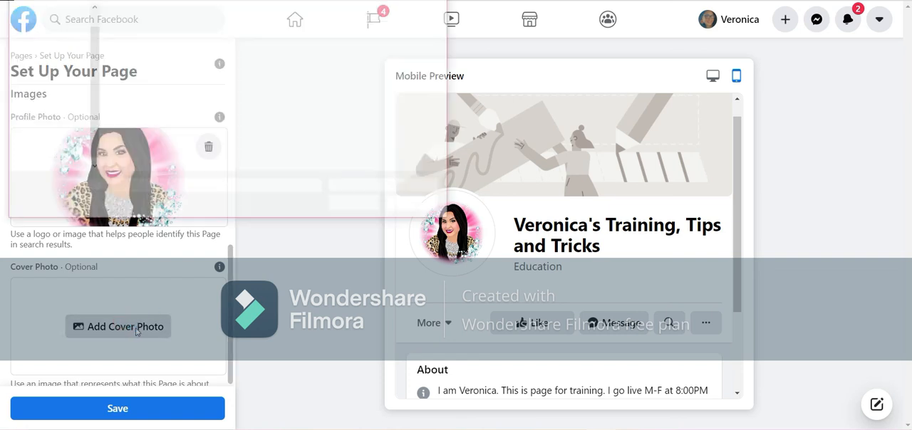
pyautogui.click(208, 35)
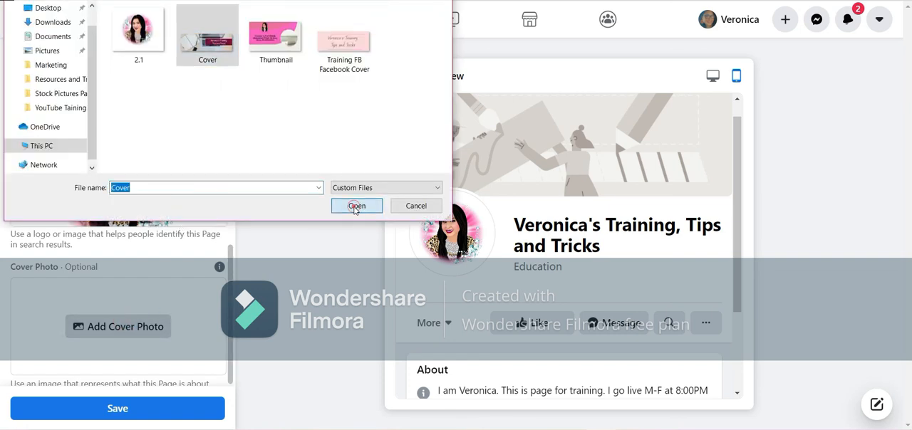
pyautogui.click(357, 206)
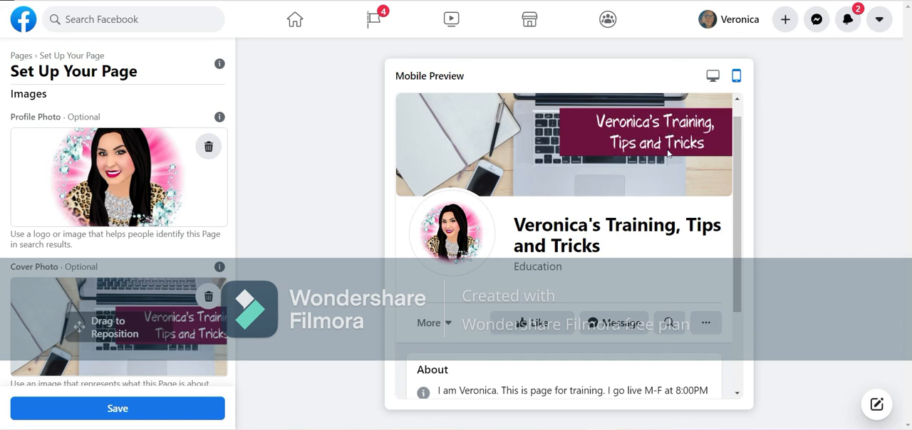
# Check the header and About section in the mobile preview and save the Page with its new images
pyautogui.scroll(-1, 503, 285)
pyautogui.scroll(-1, 502, 285)
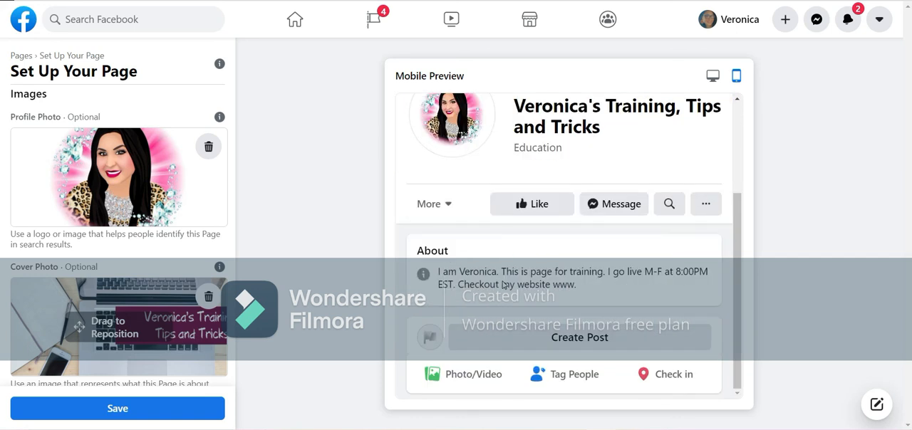
pyautogui.scroll(3, 502, 285)
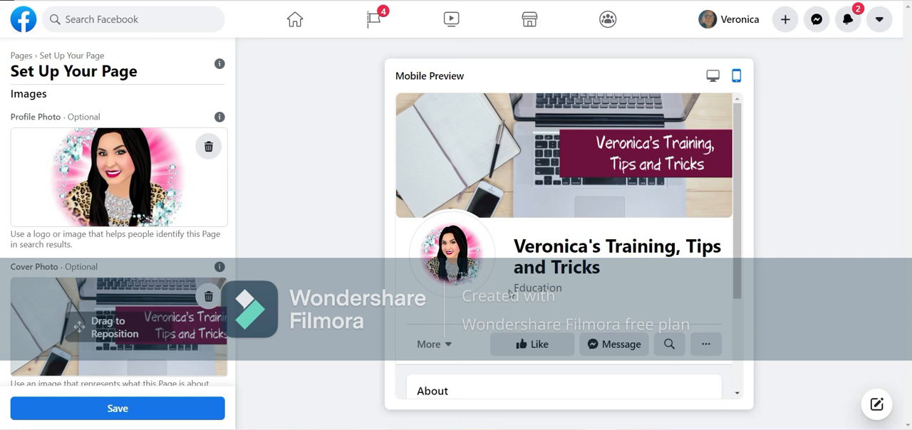
pyautogui.scroll(-3, 510, 293)
pyautogui.scroll(3, 510, 294)
pyautogui.scroll(-1, 131, 188)
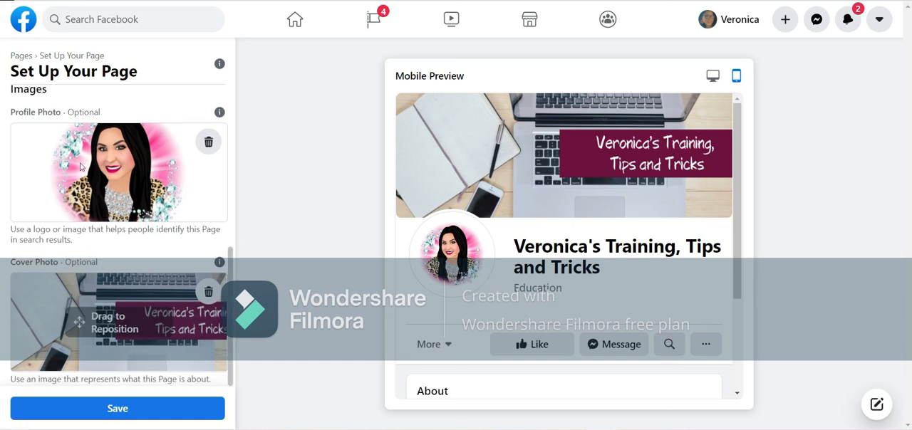
pyautogui.click(104, 406)
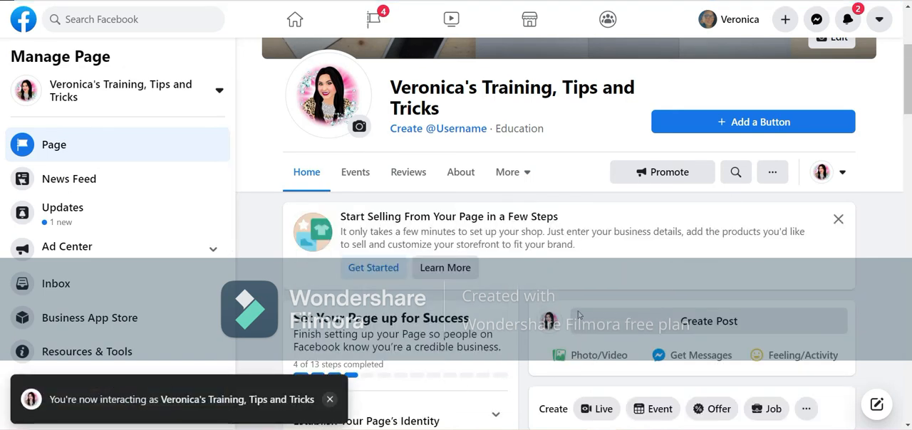
# Examine the new Page's cover and header, its management options, and the setup and business tools sections
pyautogui.scroll(3, 481, 200)
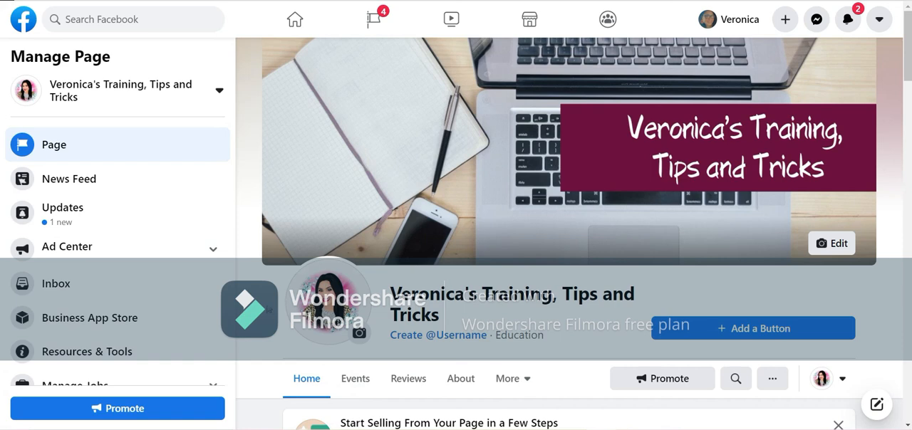
pyautogui.scroll(-1, 250, 311)
pyautogui.scroll(-2, 242, 313)
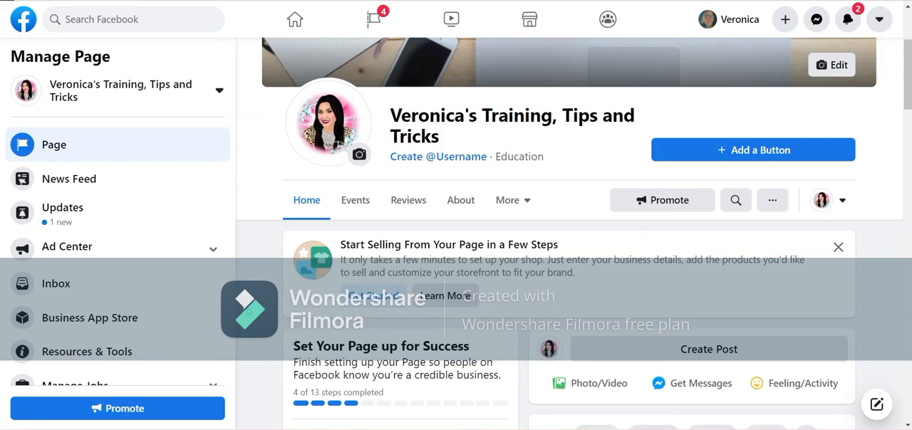
pyautogui.scroll(-3, 226, 317)
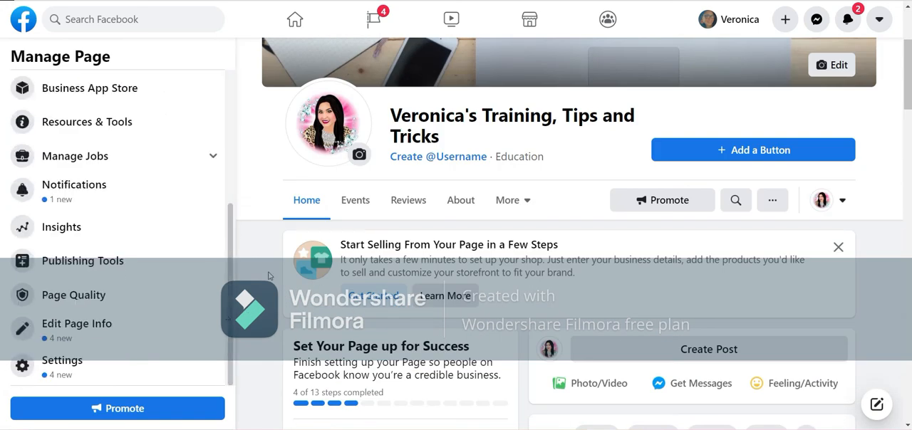
pyautogui.scroll(2, 269, 277)
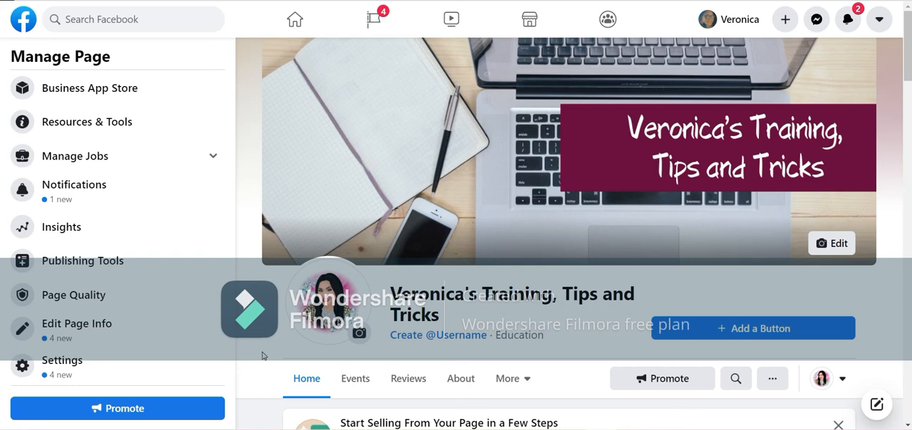
pyautogui.scroll(-3, 262, 356)
pyautogui.scroll(-10, 263, 356)
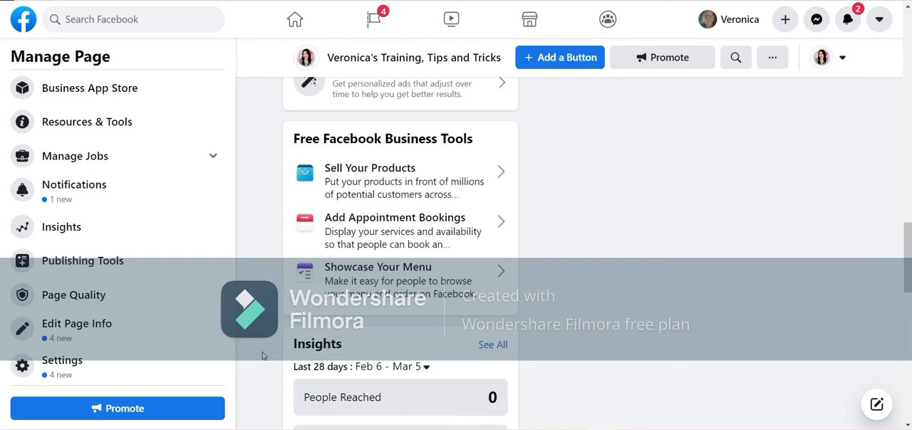
pyautogui.scroll(15, 262, 356)
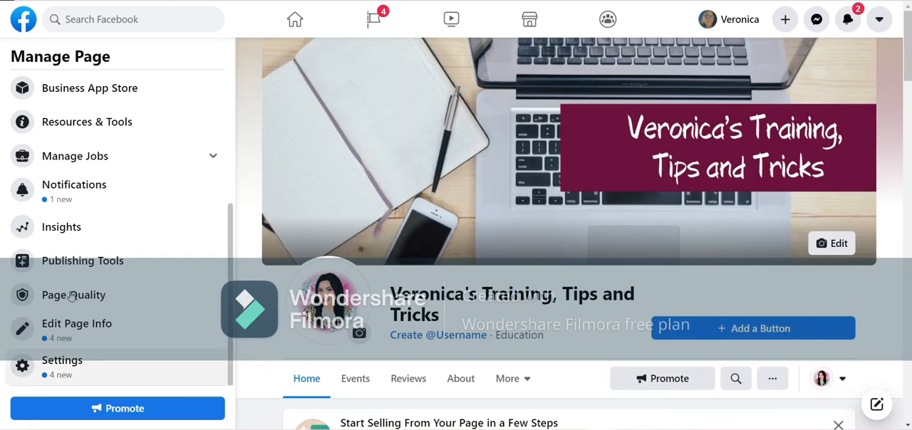